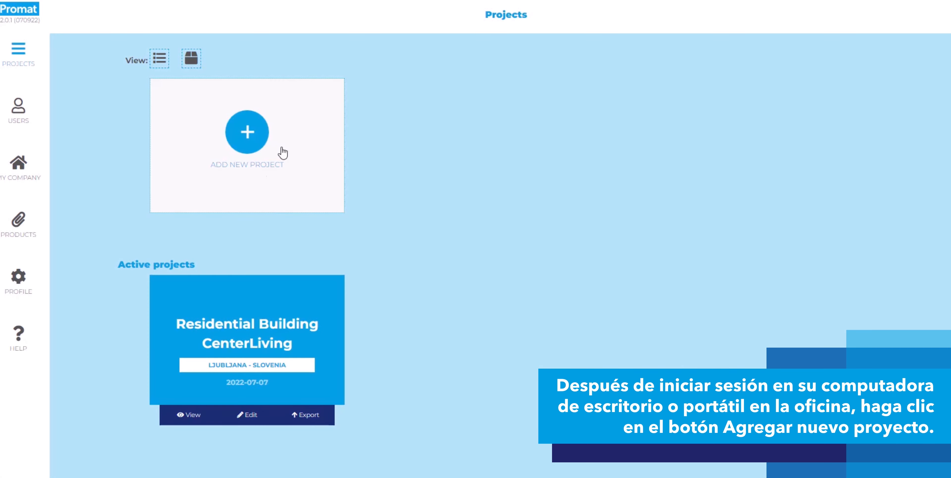
Start a new project and name it "Buda hotel".
click(236, 128)
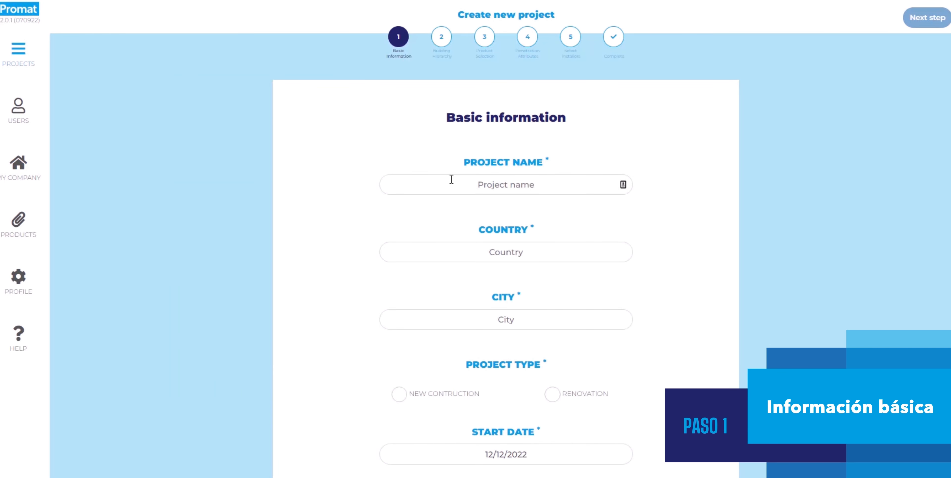
click(451, 179)
text(Buda h)
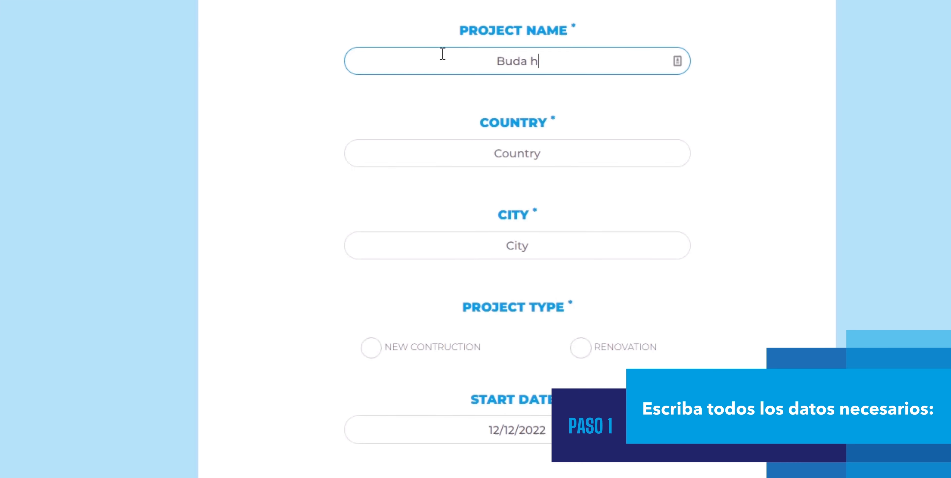
text(otel)
key(Tab)
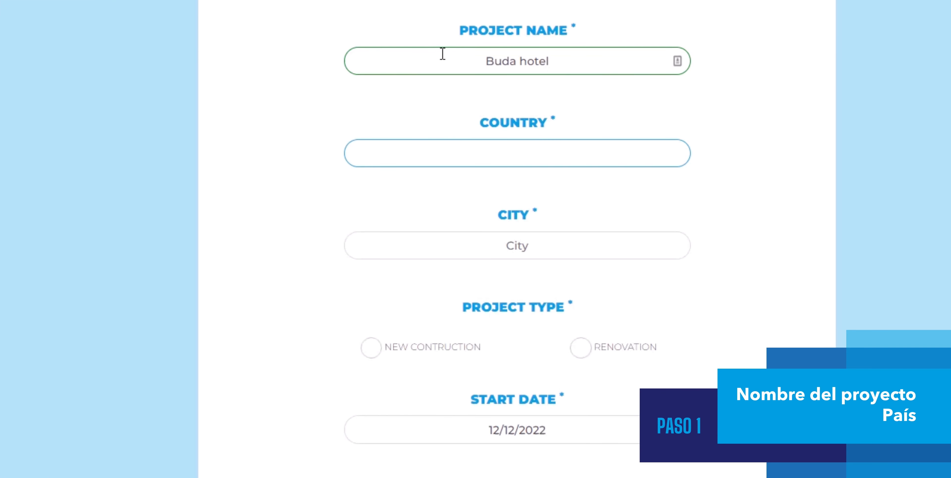
Enter Hungary as the project's country and Budapest as its city.
text(Hungary)
key(Tab)
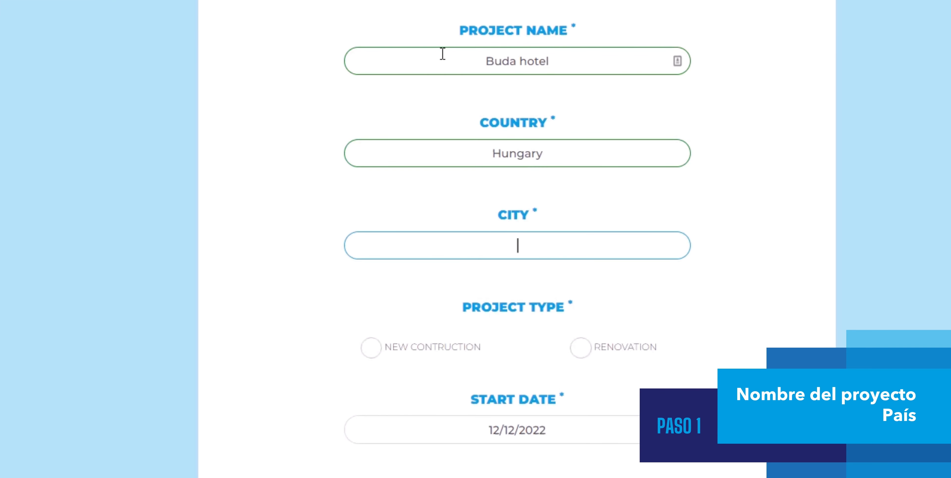
text(Budapest)
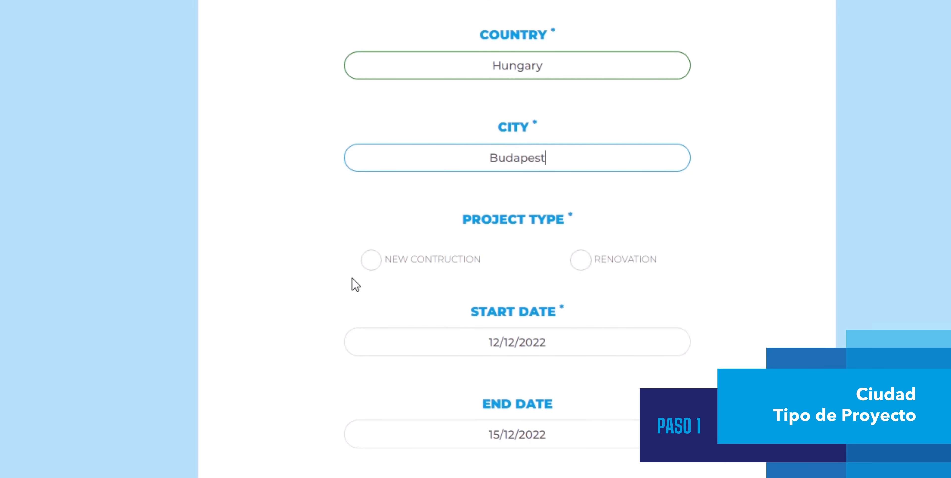
Set the project type to new construction with end date 17 December 2022, and proceed to the building hierarchy.
click(366, 260)
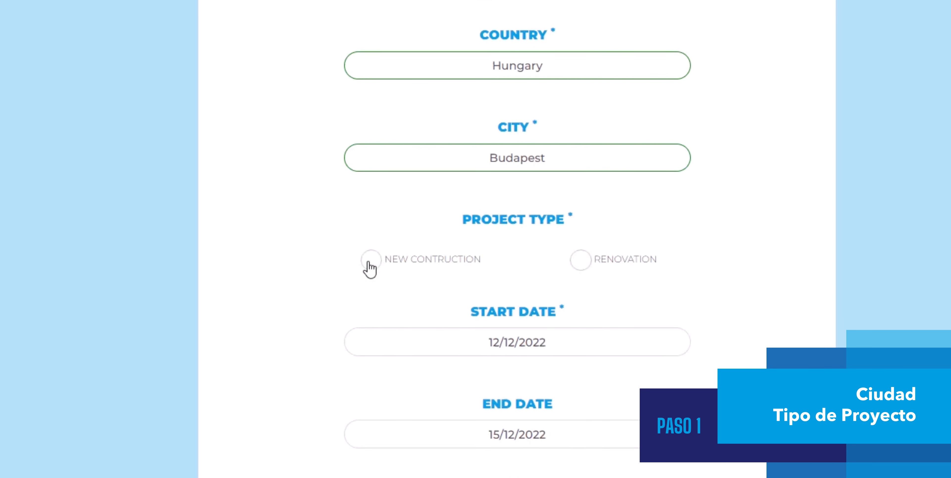
click(541, 420)
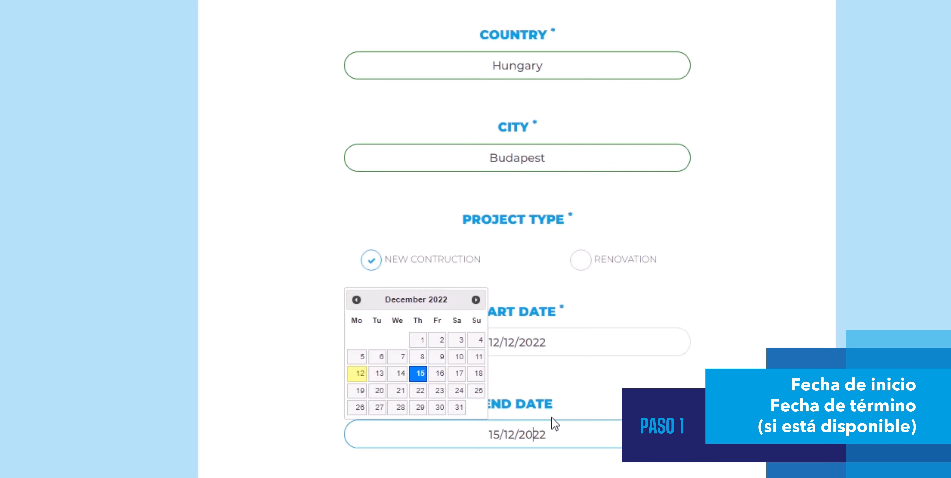
click(457, 373)
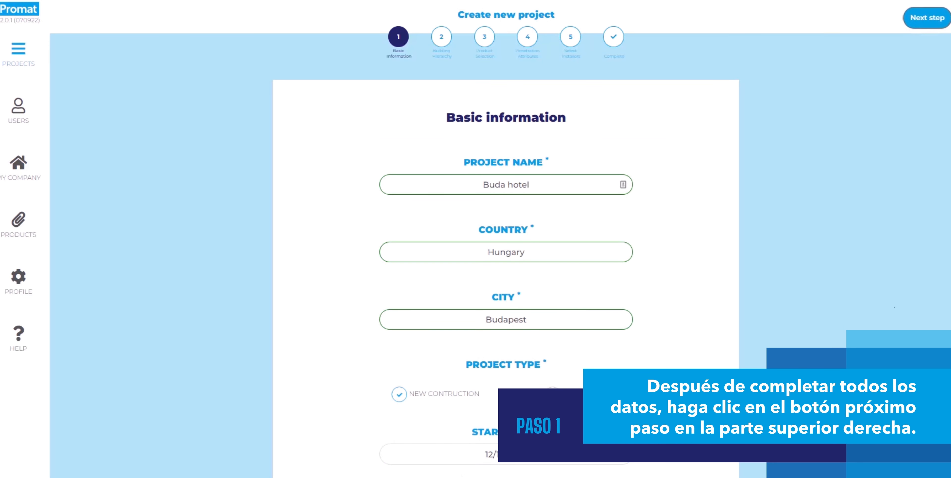
click(935, 18)
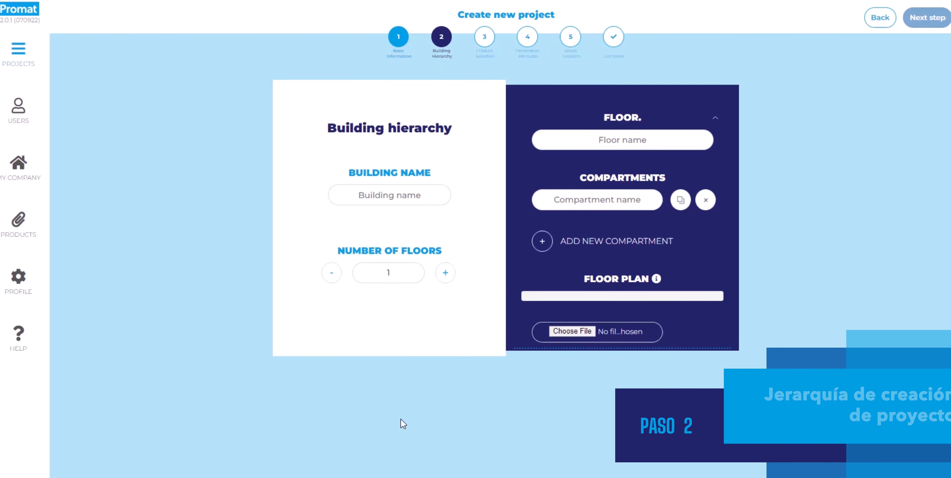
Name the building BH01, give it two floors, and name the first floor 1.
click(401, 196)
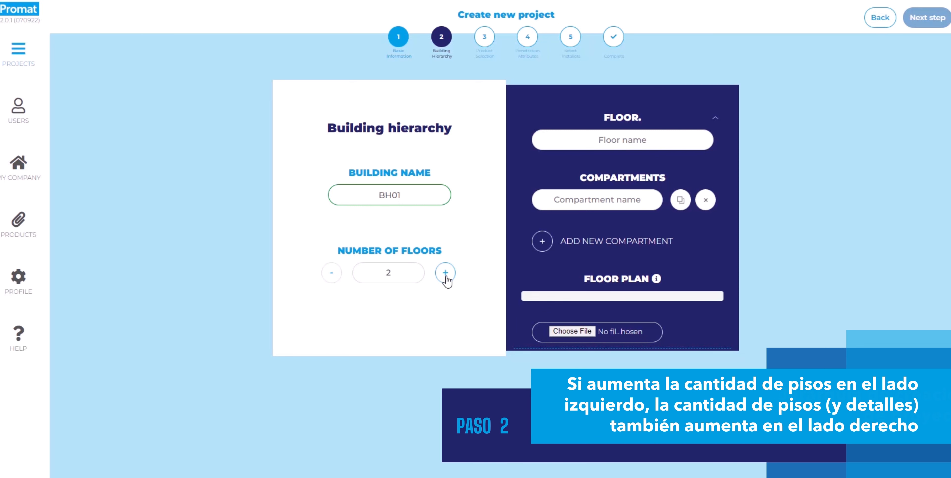
click(622, 140)
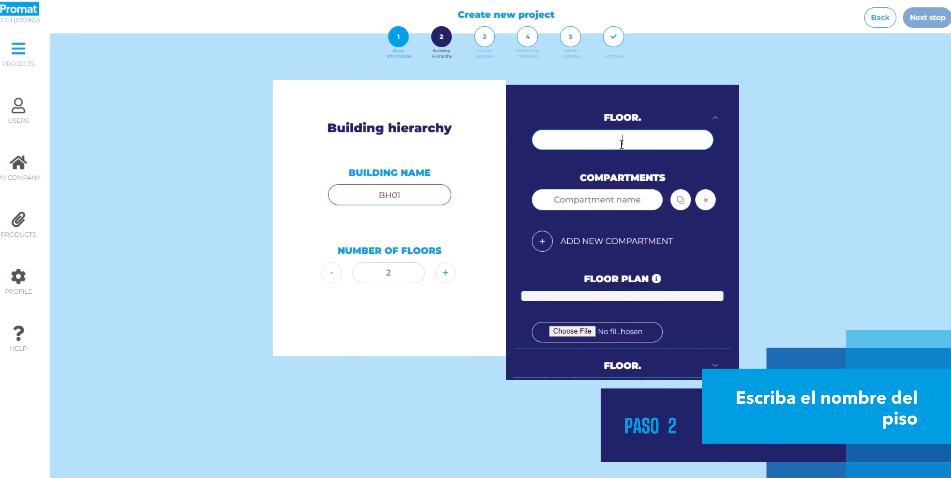
text(1)
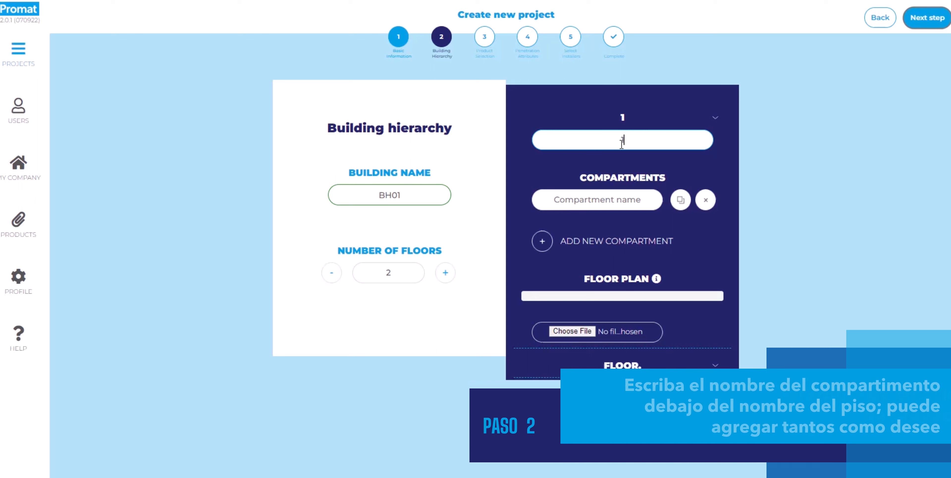
Give the first floor two compartments named 1/2 and 2/2.
click(624, 204)
text(1/2)
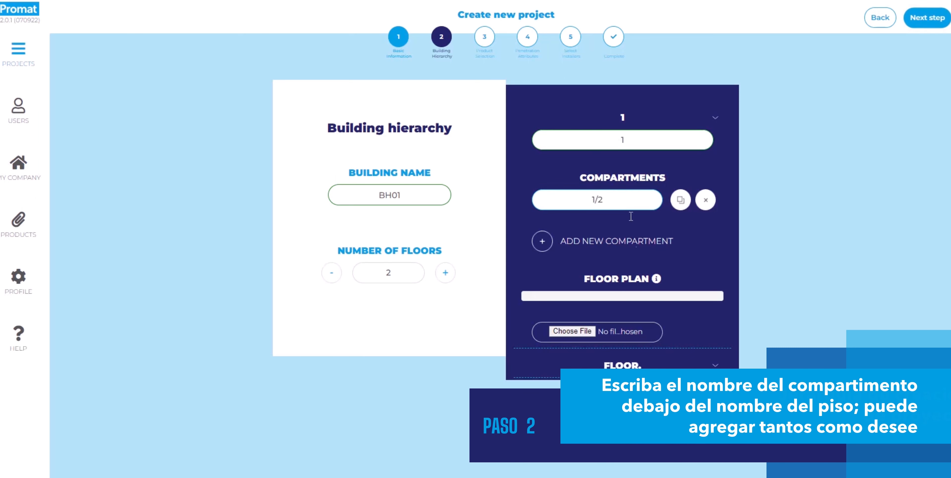
click(539, 246)
click(577, 225)
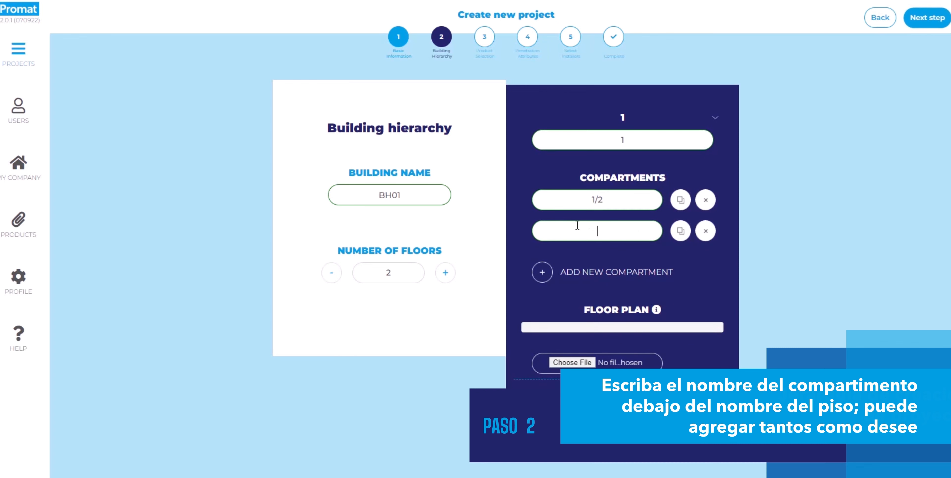
text(2/2)
Upload Project_BP0023-1.pdf as the first floor's floor plan.
scroll(653, 285, down, 2)
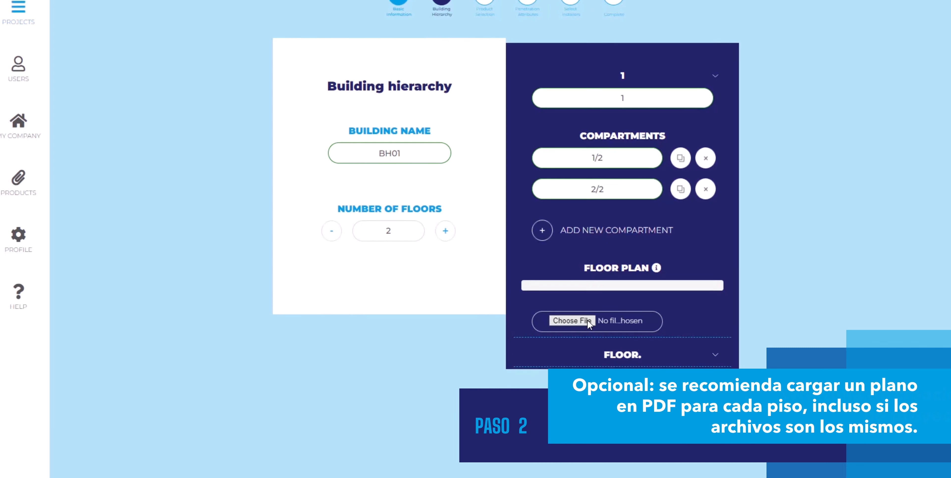
click(587, 312)
click(421, 55)
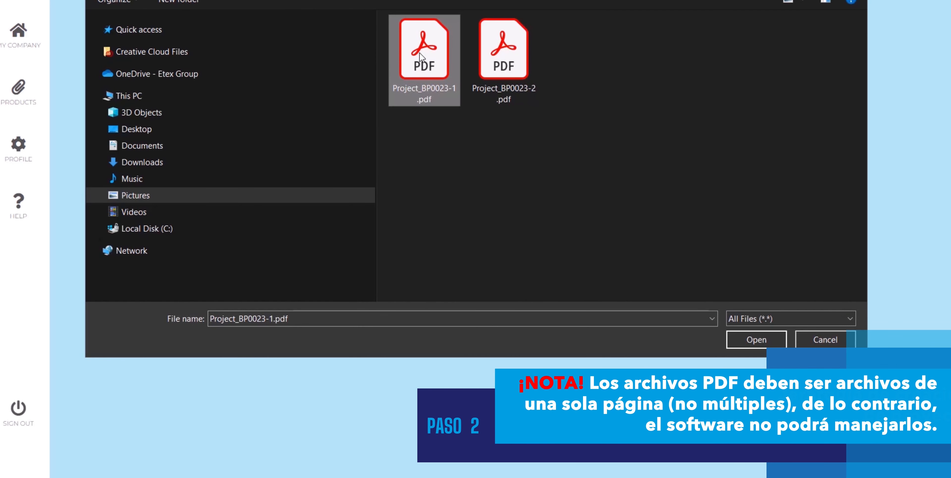
click(776, 340)
Name the second floor 2 and its compartment 1/2, and proceed to product selection.
scroll(776, 295, down, 3)
click(663, 212)
text(2)
click(643, 274)
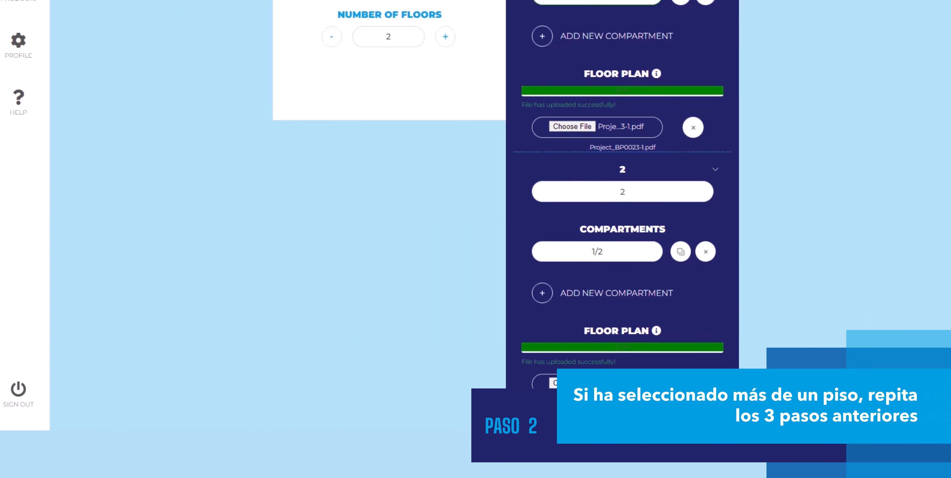
scroll(948, 183, up, 6)
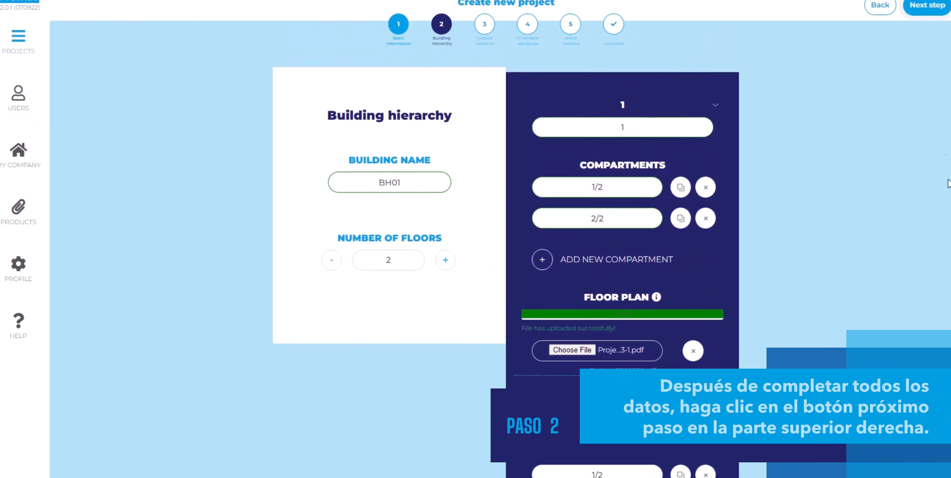
scroll(948, 182, up, 1)
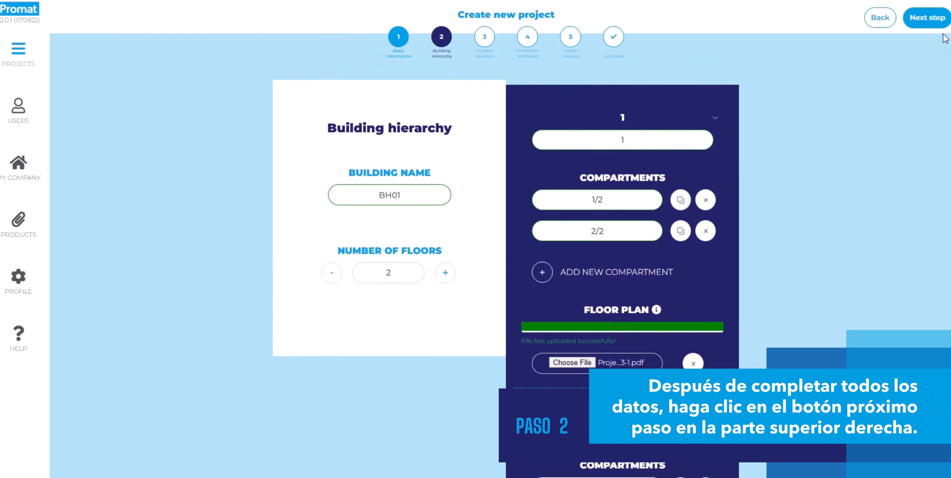
click(941, 17)
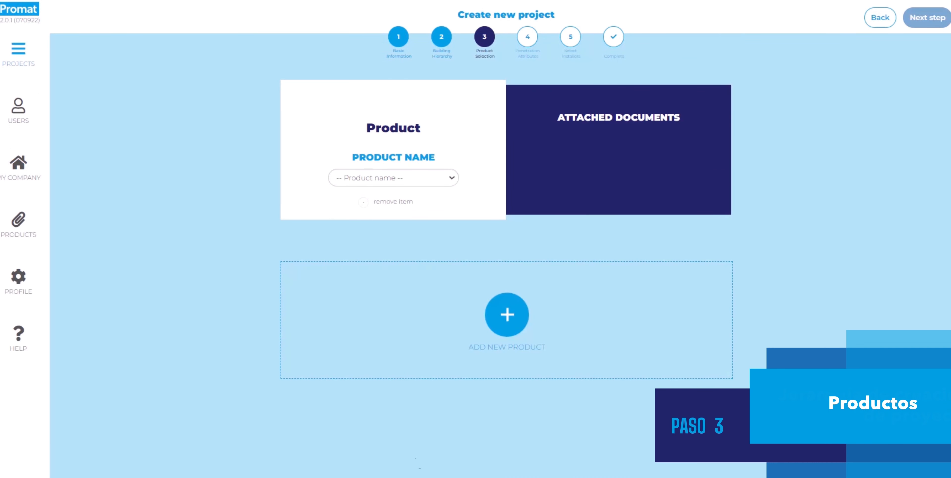
Choose PROMASTOP-W as the project's first product.
click(453, 181)
scroll(452, 278, down, 5)
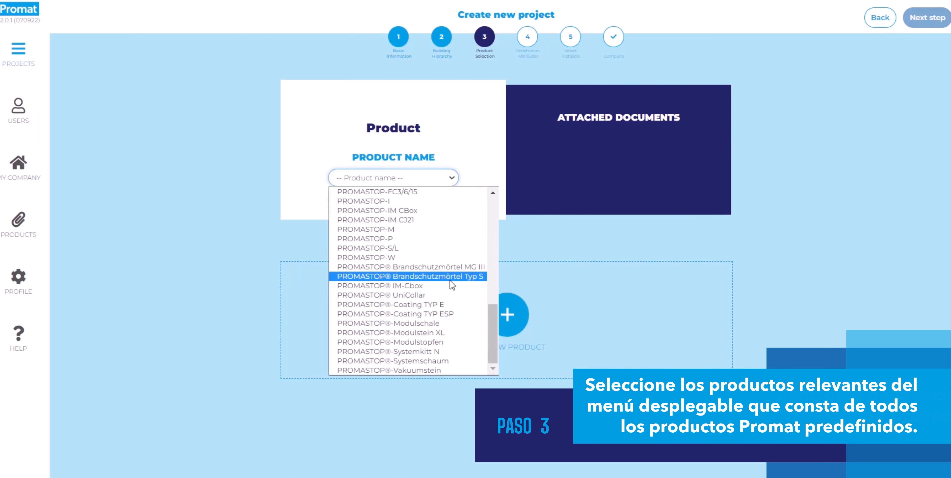
click(398, 256)
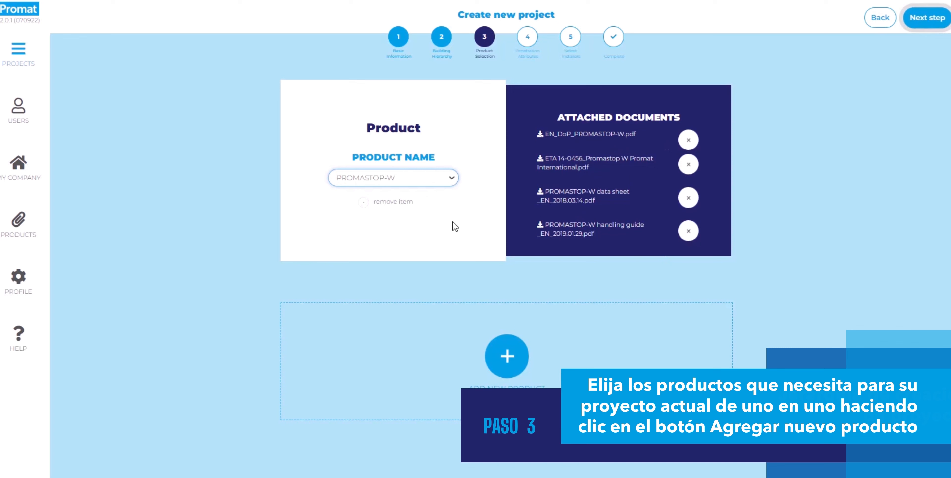
Add another product entry and pick a product for it from the predefined list.
click(507, 355)
scroll(471, 315, down, 3)
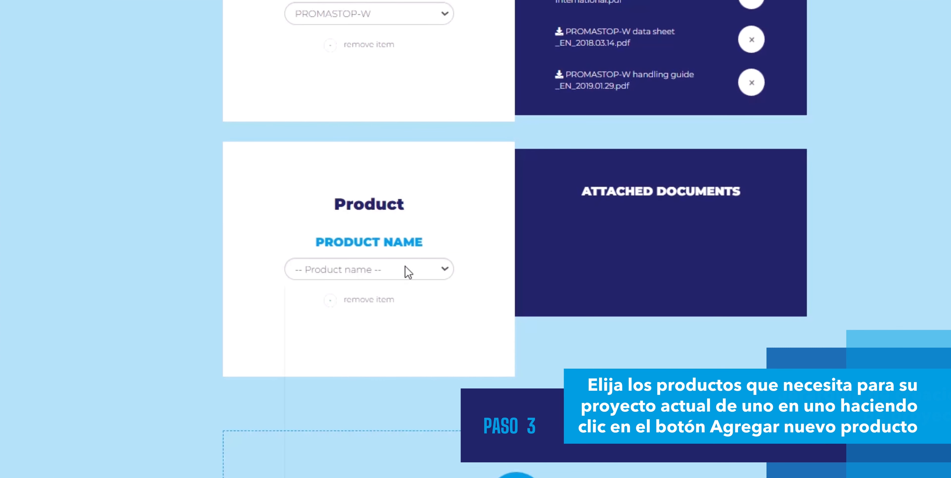
click(407, 272)
scroll(436, 372, down, 5)
click(374, 337)
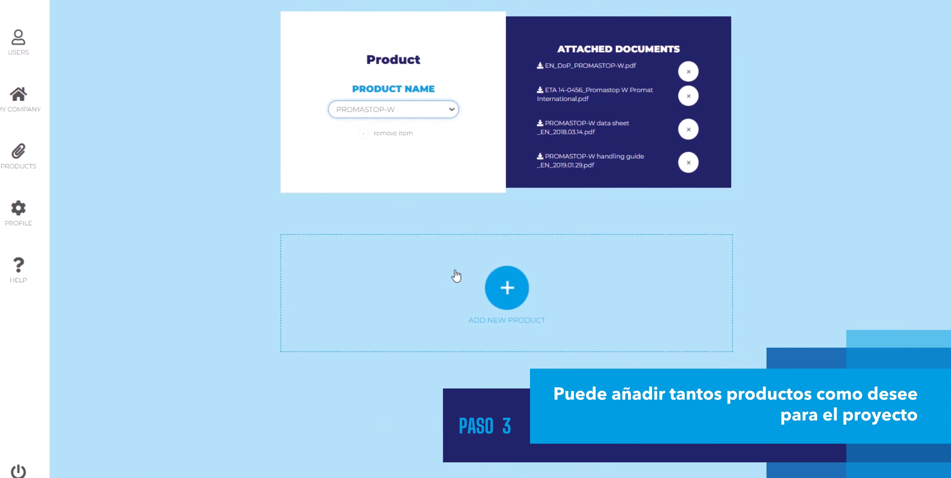
Add PROMASTOP-M as a second product below PROMASTOP-W.
click(506, 287)
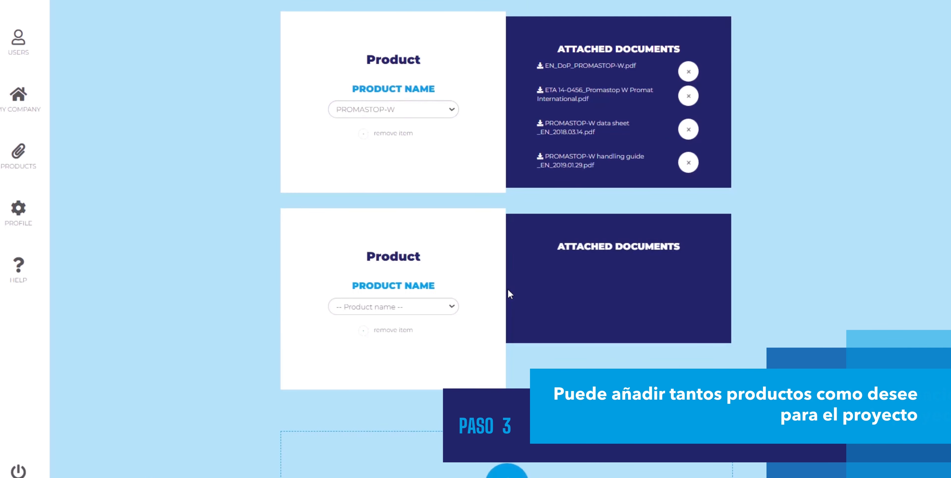
click(424, 308)
scroll(403, 369, down, 3)
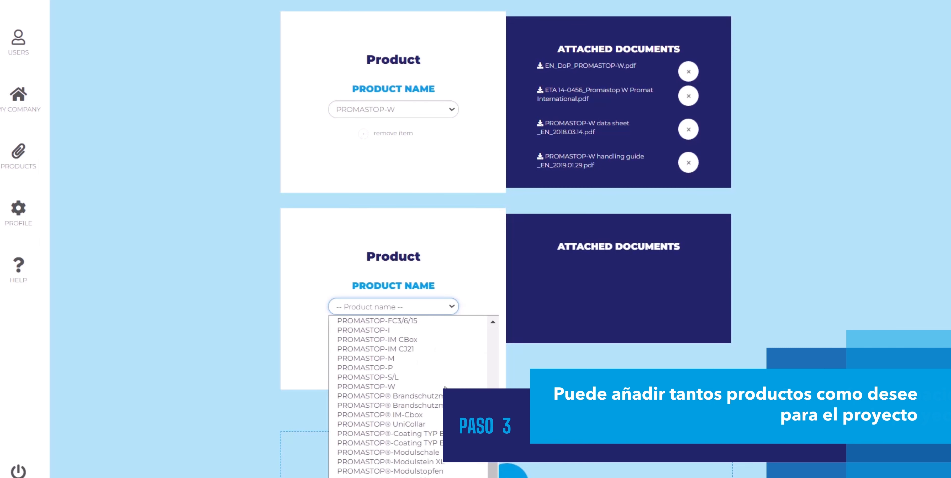
click(396, 358)
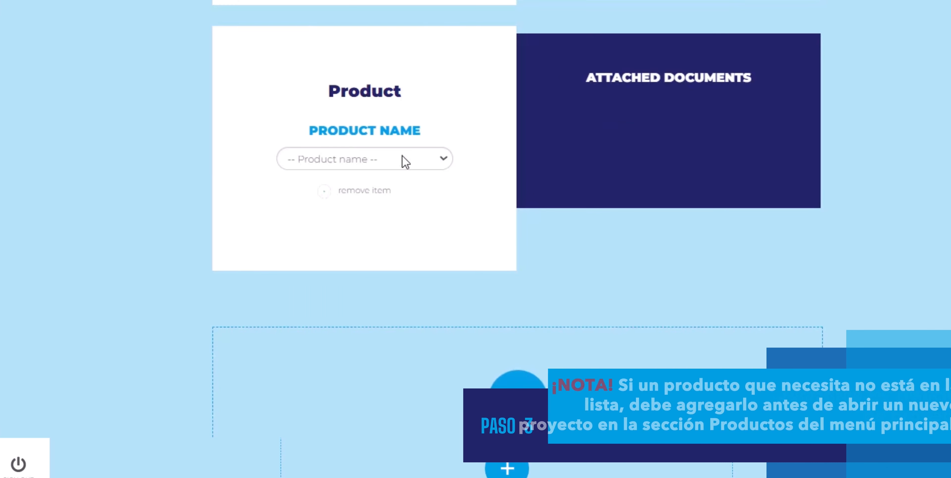
Select PROMASTOP-M in the empty product entry and proceed to the penetration attributes.
click(402, 156)
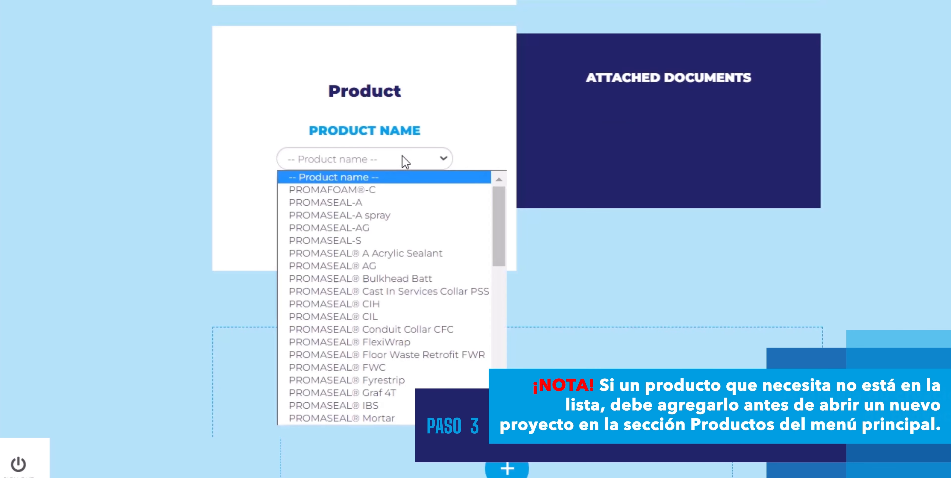
scroll(434, 267, down, 10)
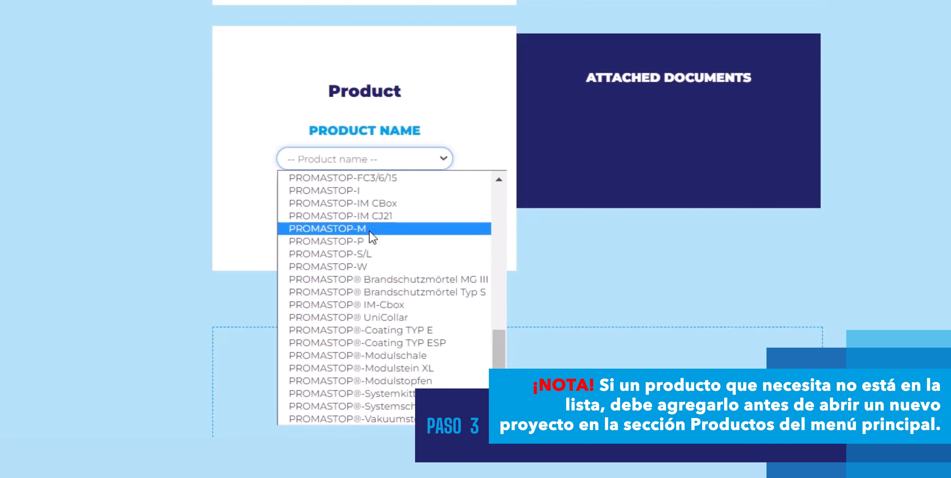
click(370, 229)
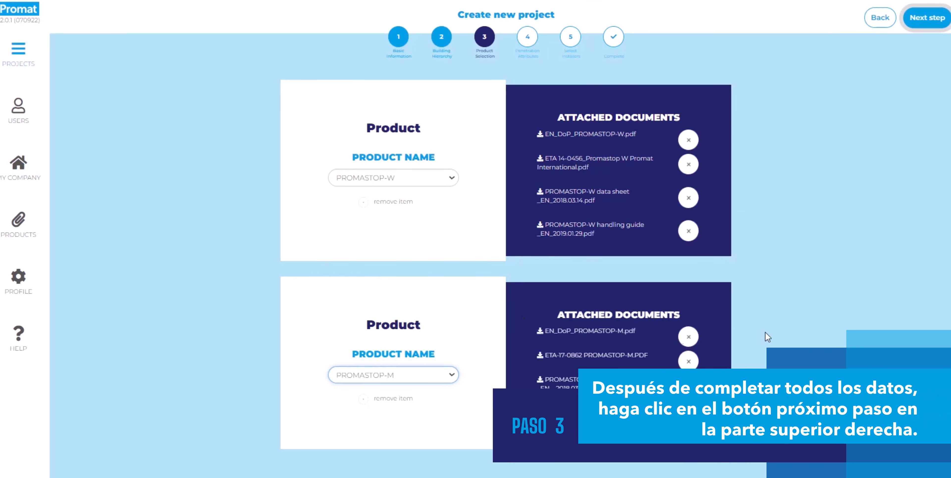
click(930, 19)
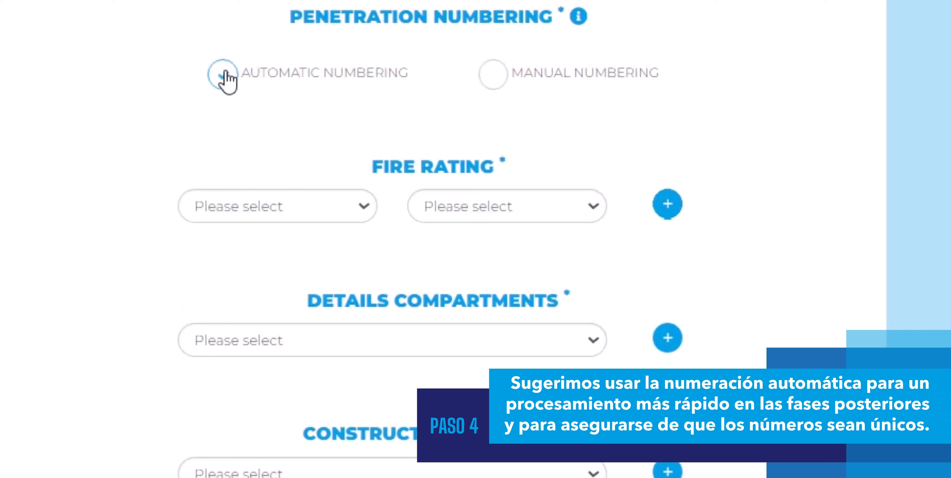
Use automatic penetration numbering and define two fire ratings, EI 15 and EI 90.
click(357, 204)
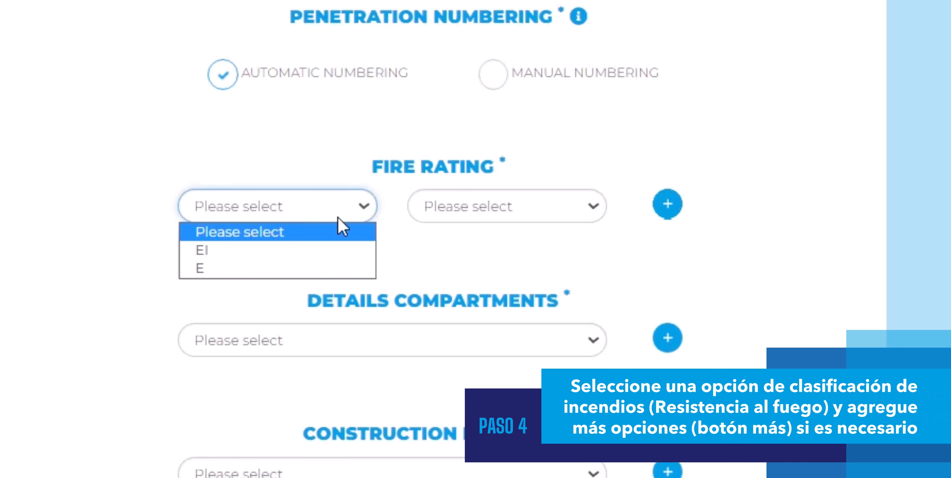
click(347, 248)
click(480, 212)
click(467, 251)
click(668, 203)
click(280, 251)
click(277, 296)
click(488, 251)
click(443, 366)
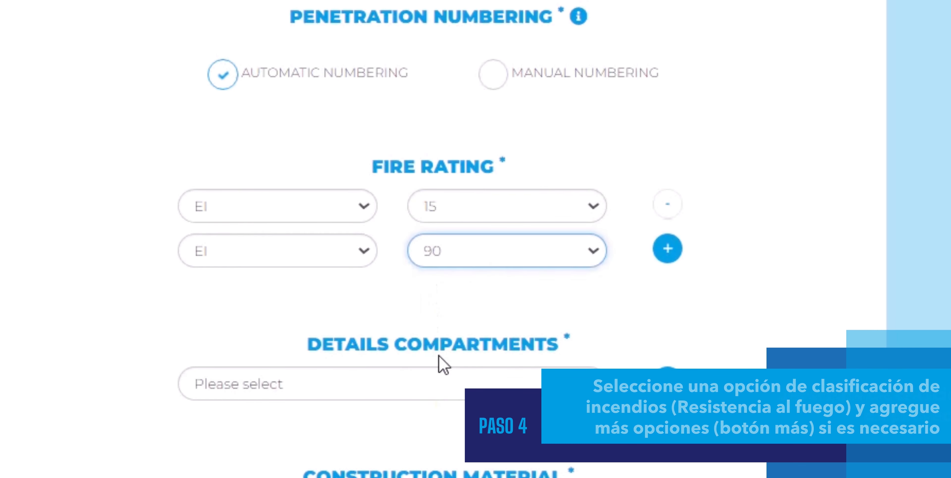
Define two compartment details for the penetrations, Wall and Floor.
scroll(364, 262, down, 2)
scroll(364, 262, down, 5)
click(382, 100)
click(342, 143)
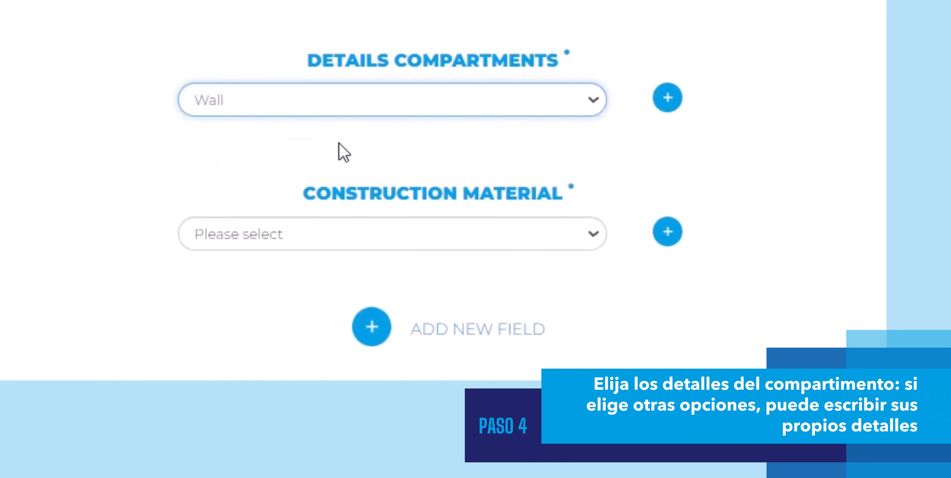
click(661, 96)
click(432, 154)
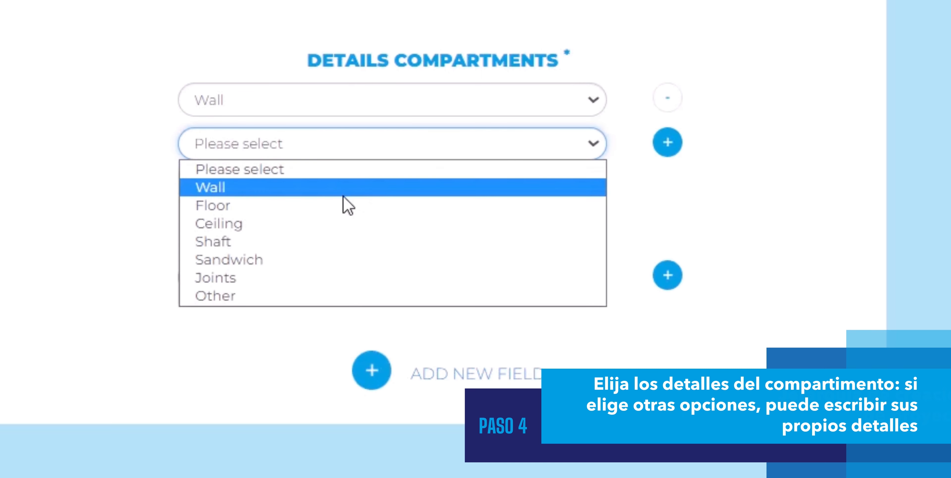
click(342, 205)
Define Concrete and Drywall as construction materials.
scroll(344, 112, down, 5)
click(347, 82)
click(356, 126)
click(667, 82)
click(333, 127)
click(222, 189)
Add a third construction material of the kind Other, described as "Sandwich panel".
click(668, 126)
click(321, 170)
click(225, 270)
click(238, 200)
text(Sandwich panel)
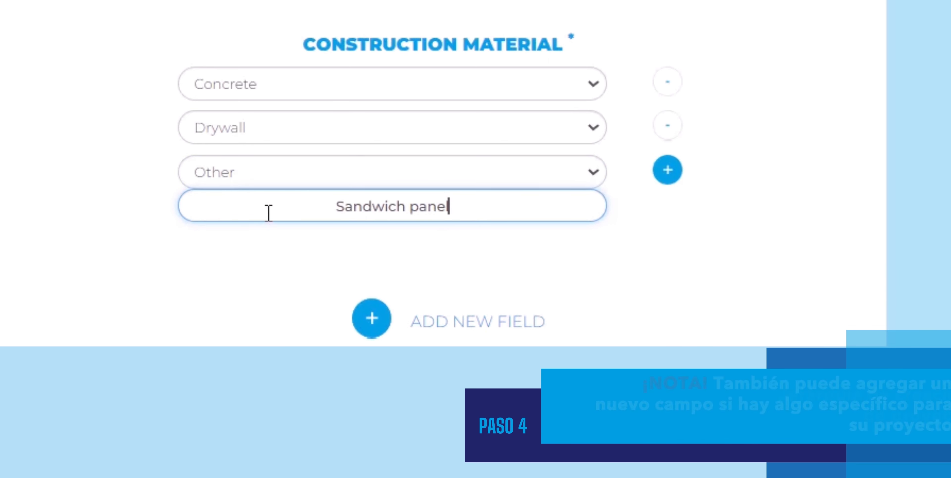
Add a custom penetration attribute field named "Fire damper outer dia".
click(368, 319)
scroll(367, 317, down, 2)
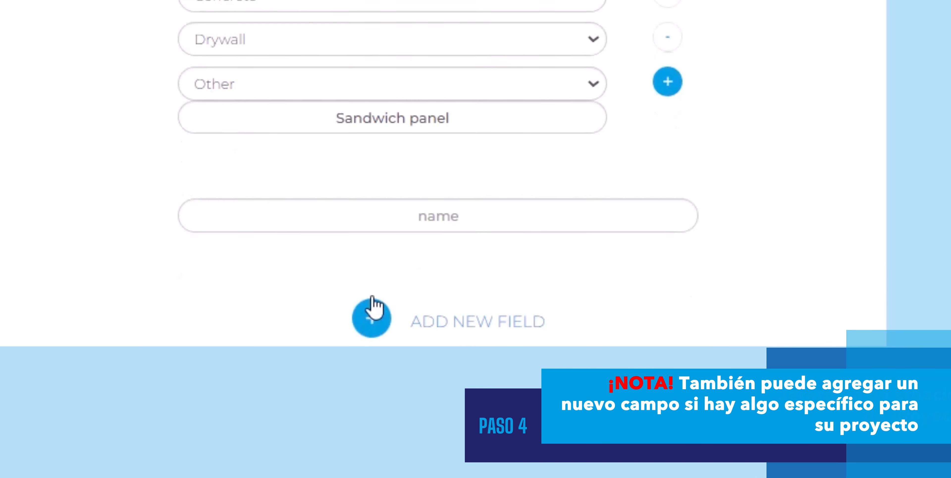
click(404, 217)
text(Fire damper outer dia)
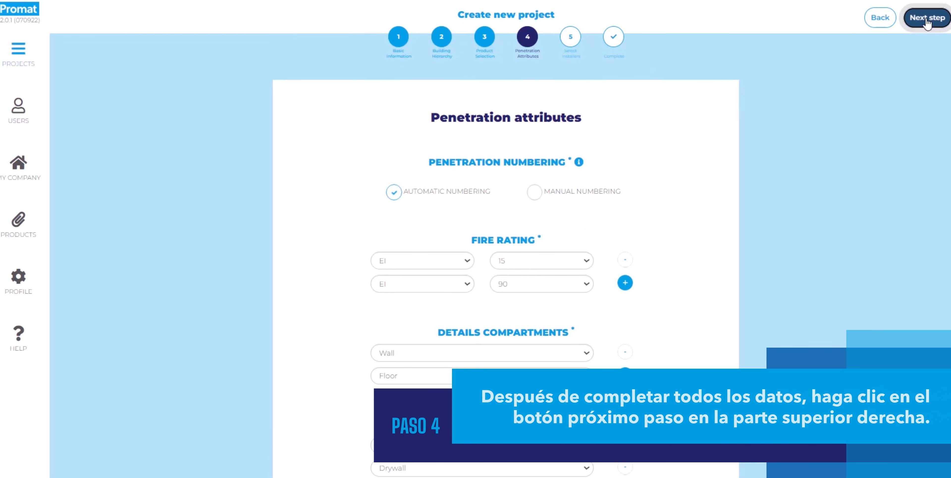
Proceed to the installer selection, give the second listed installer mobile access only, and complete the project.
click(926, 22)
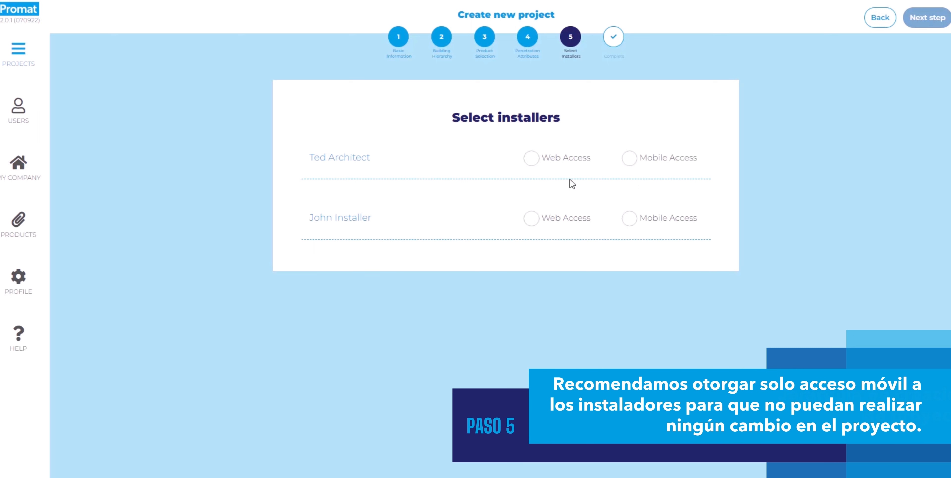
click(627, 221)
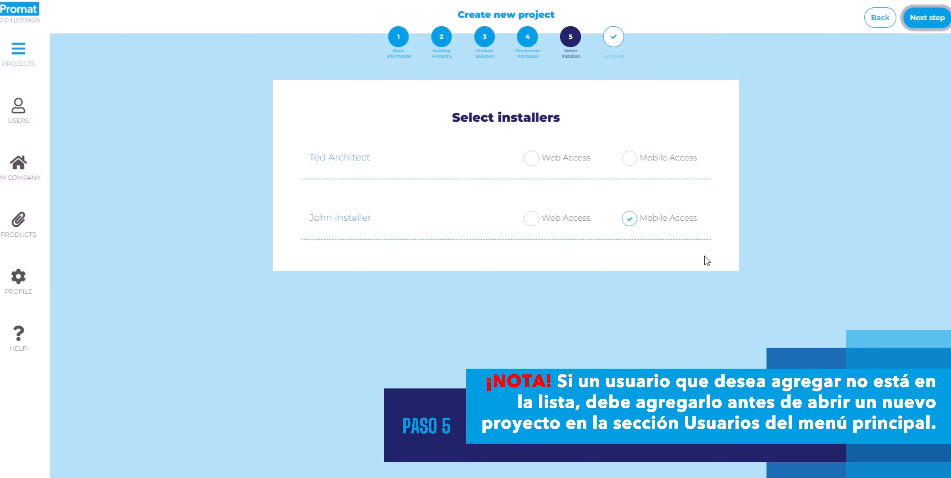
click(925, 18)
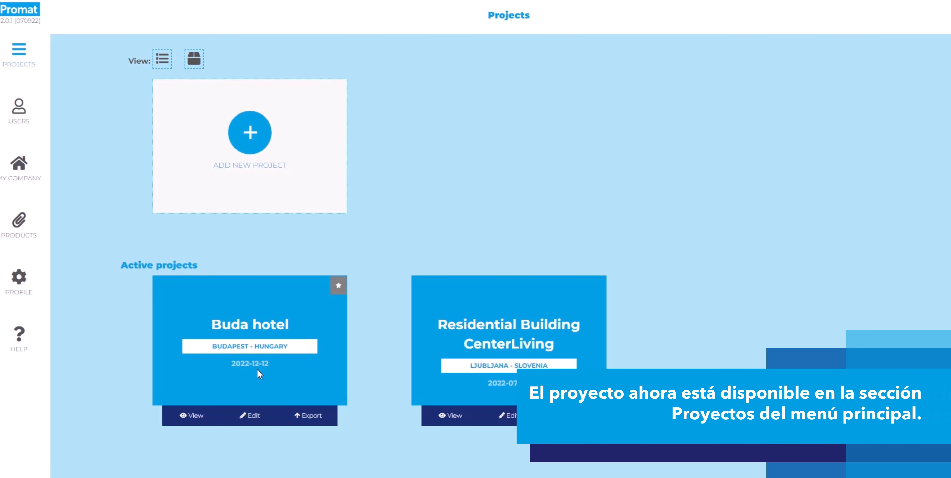
View the Buda hotel project and review its building hierarchy and products.
click(199, 421)
scroll(377, 380, down, 3)
scroll(377, 381, down, 7)
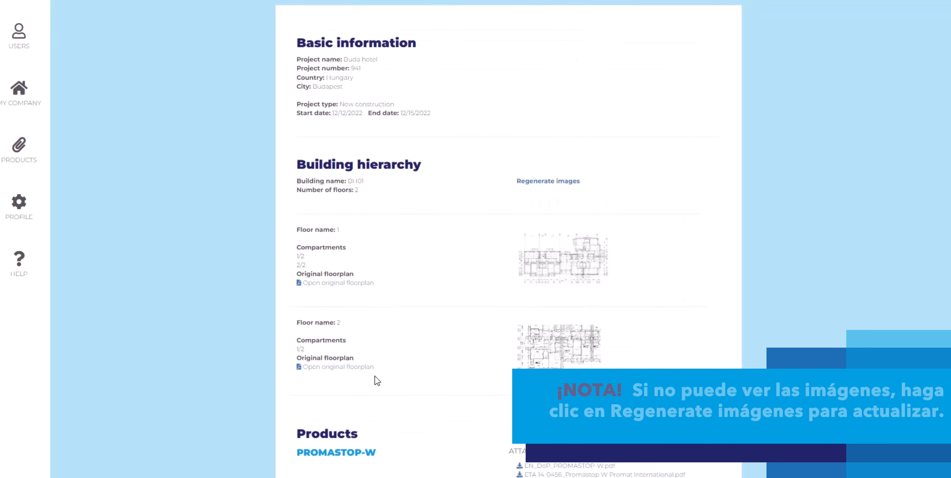
scroll(377, 380, up, 2)
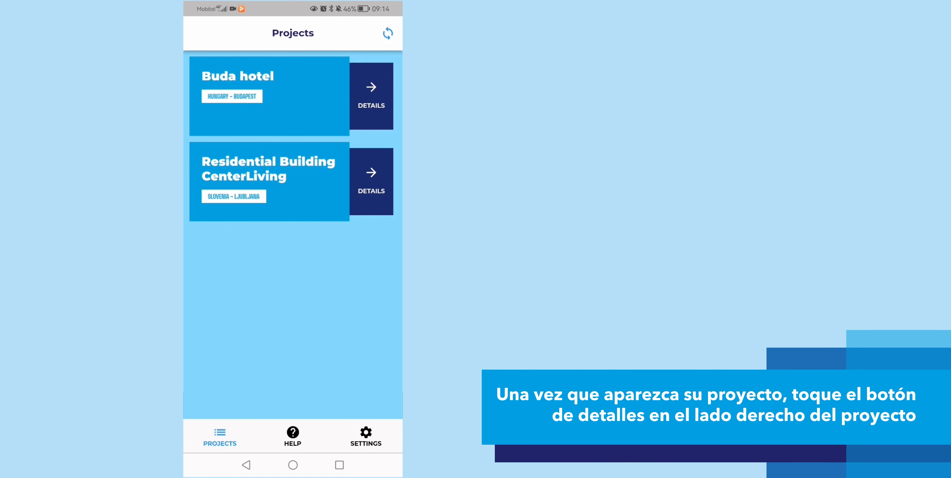
Switch to the Promat mobile app, open the details of the Buda hotel project and expand floor 1.
click(371, 96)
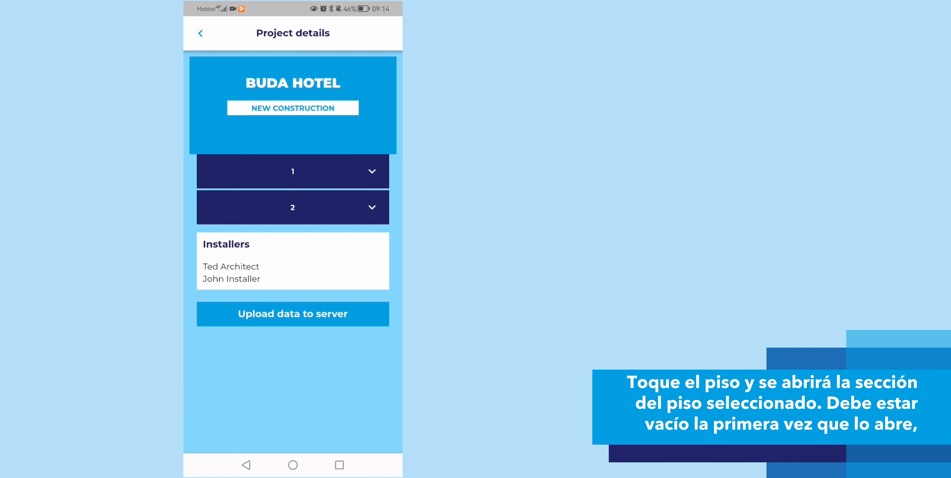
click(372, 171)
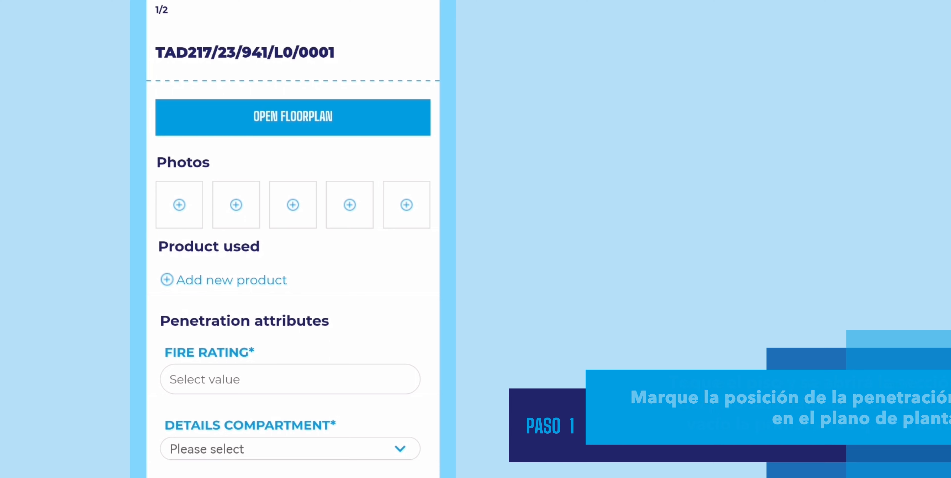
Open the penetration's floorplan and place its position marker on grid axis 6 beside the stairwell, after trying axis 9.
click(283, 119)
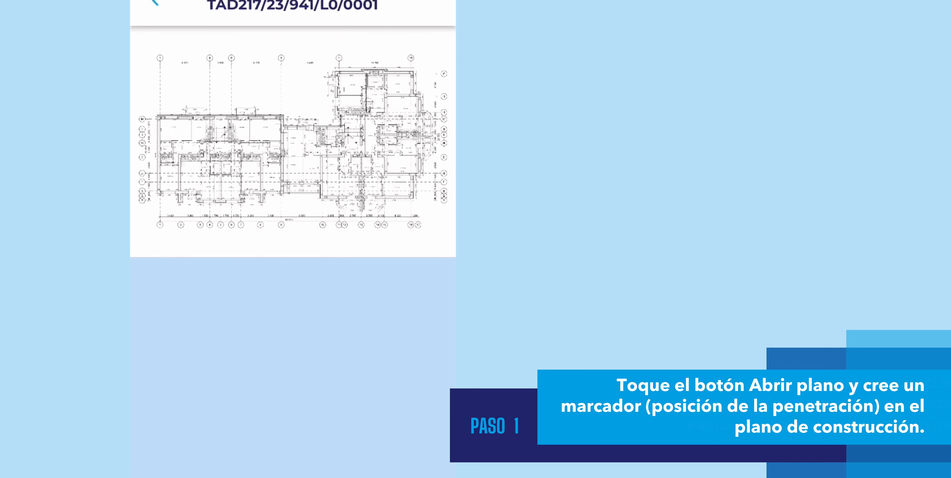
scroll(191, 170, up, 3)
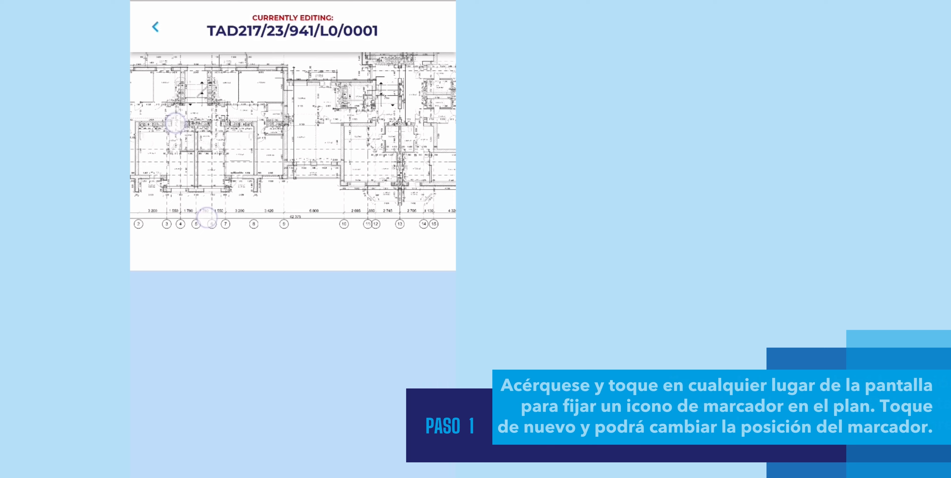
scroll(191, 169, up, 5)
click(246, 311)
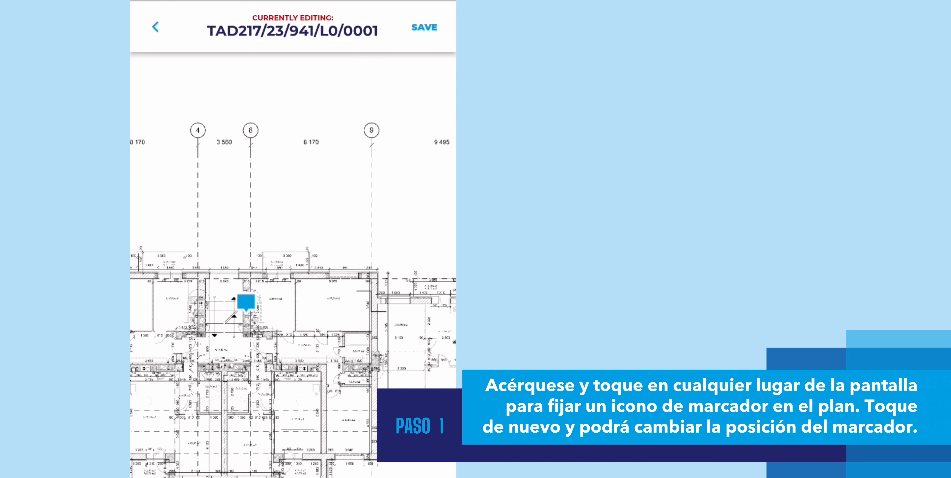
click(372, 318)
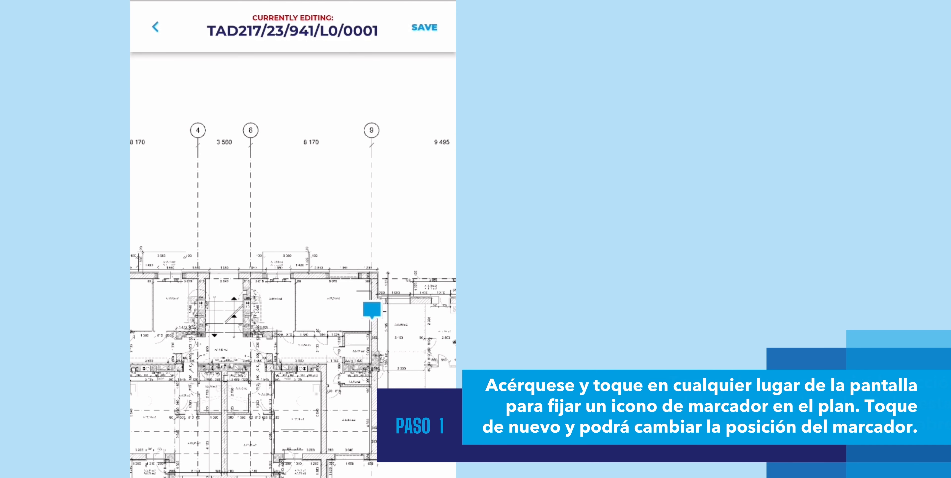
click(251, 307)
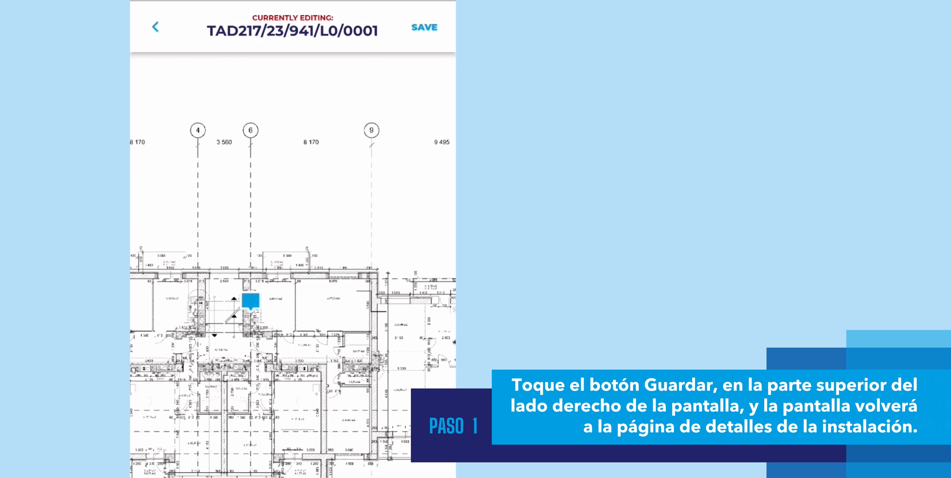